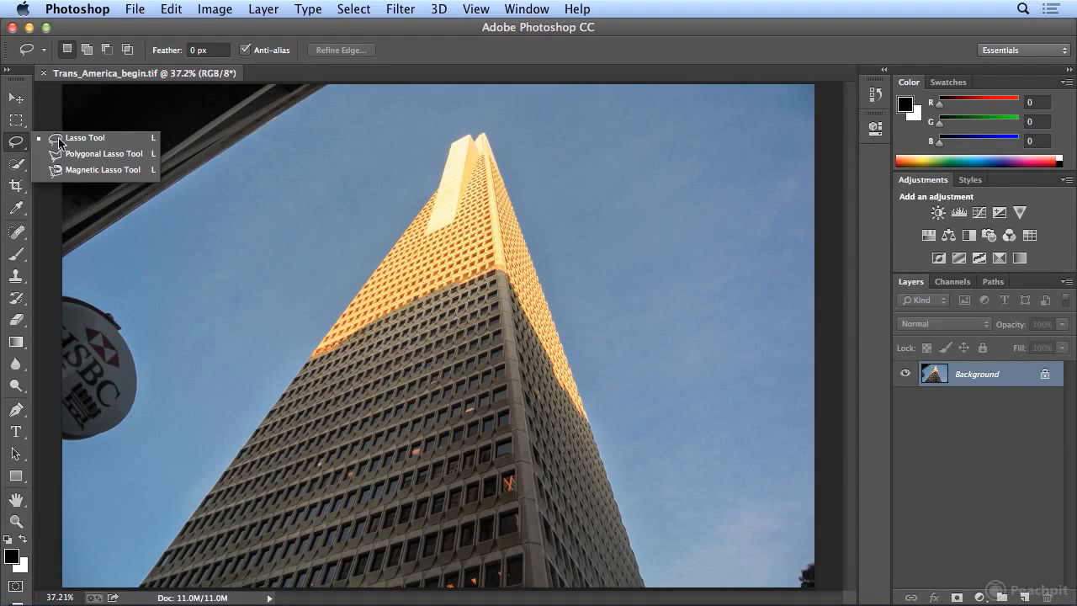
Draw a freehand Lasso selection around the dark tree in the photo's lower-right corner
left_click(15, 145)
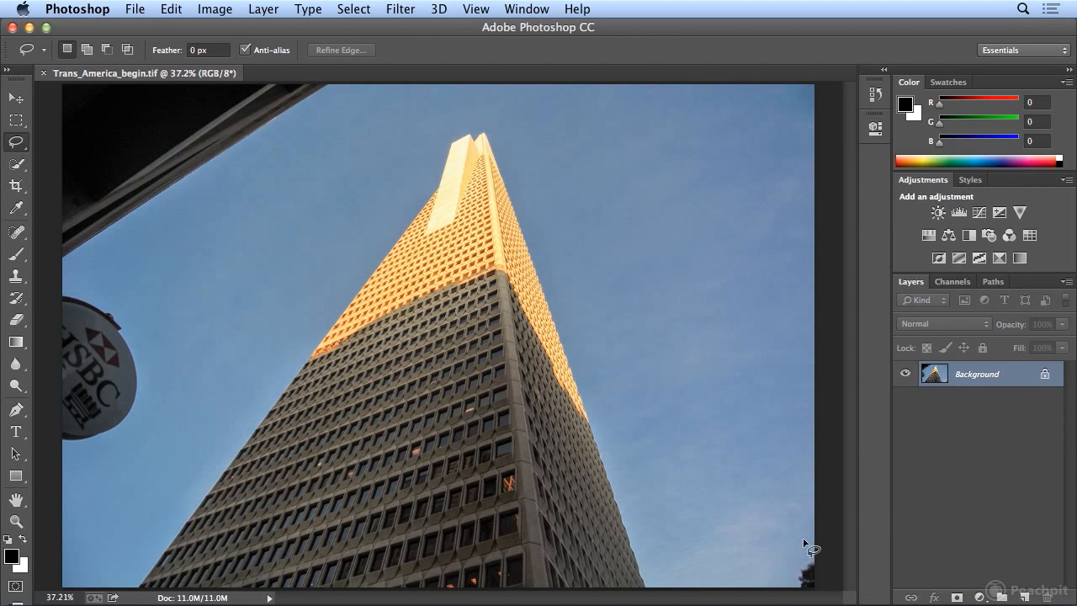
mouse_move(804, 541)
left_mouse_down()
mouse_move(760, 571)
mouse_move(767, 604)
mouse_move(861, 593)
mouse_move(849, 552)
mouse_move(806, 543)
left_mouse_up()
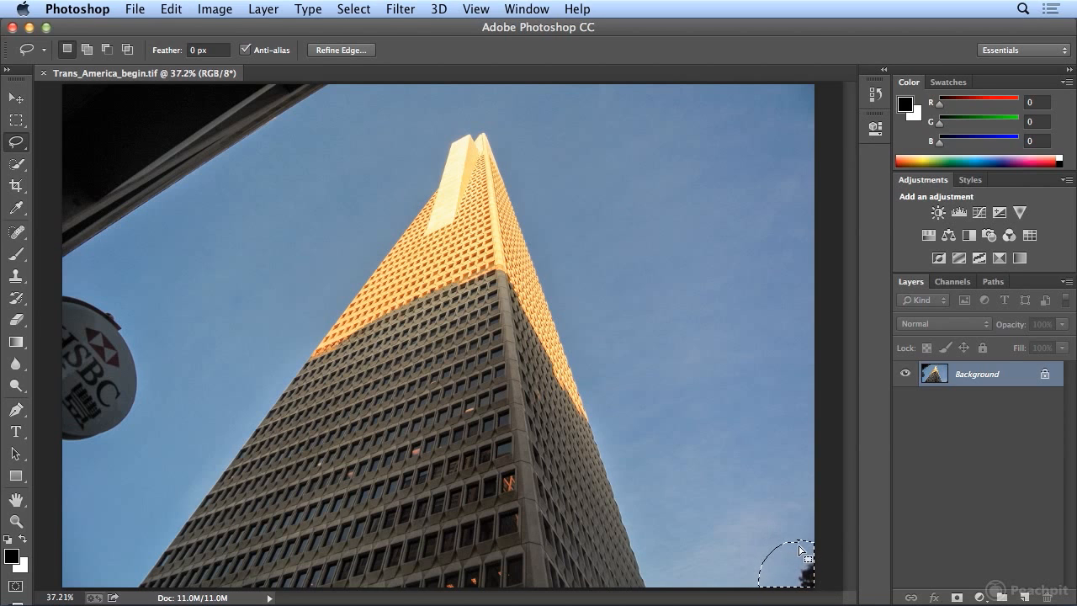
left_click(476, 9)
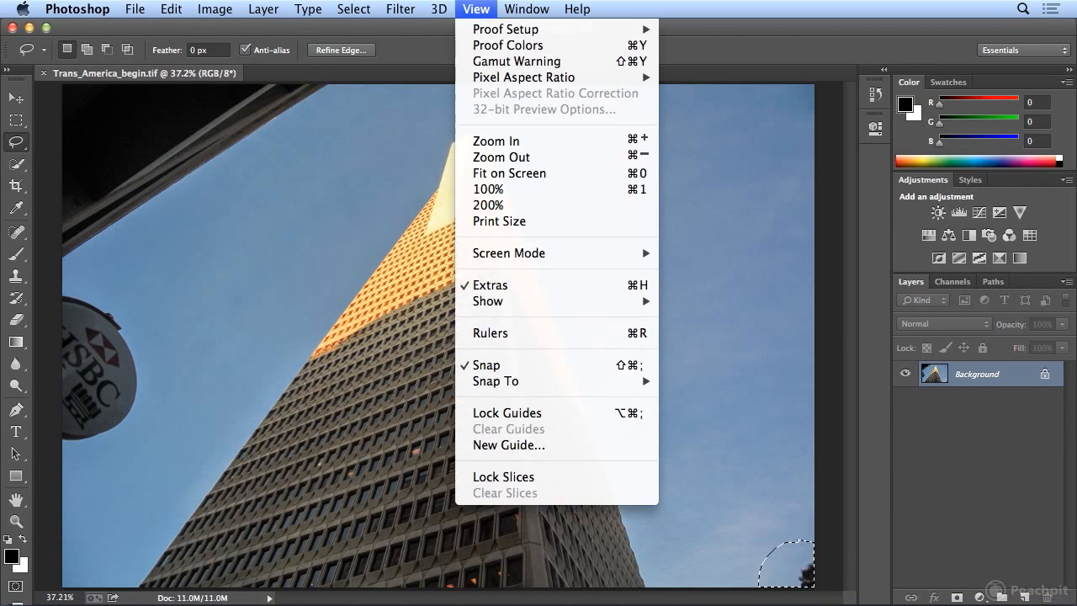
left_click(493, 158)
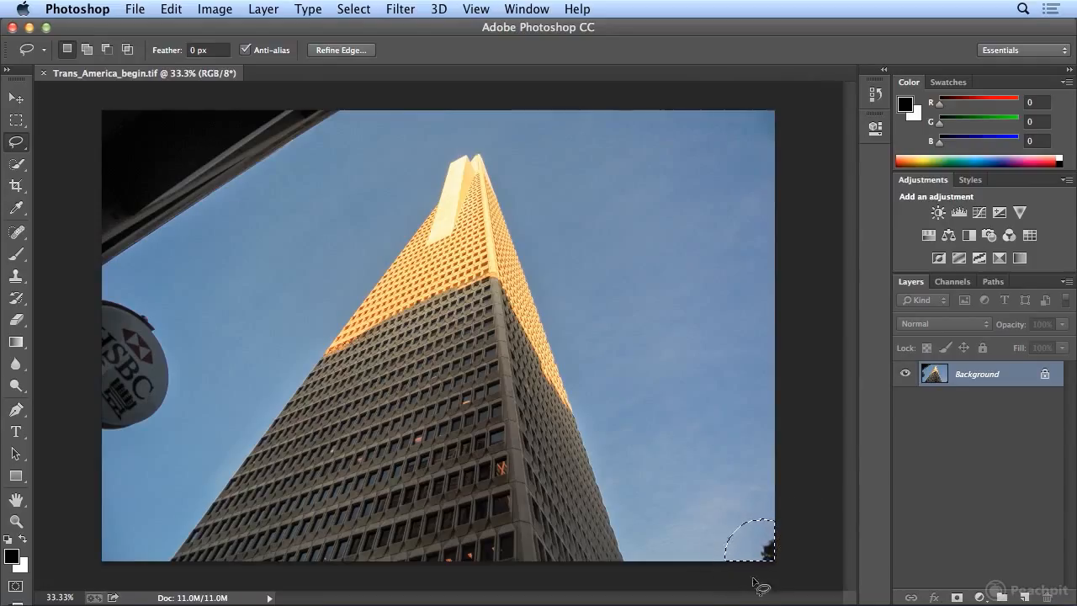
left_click(745, 486)
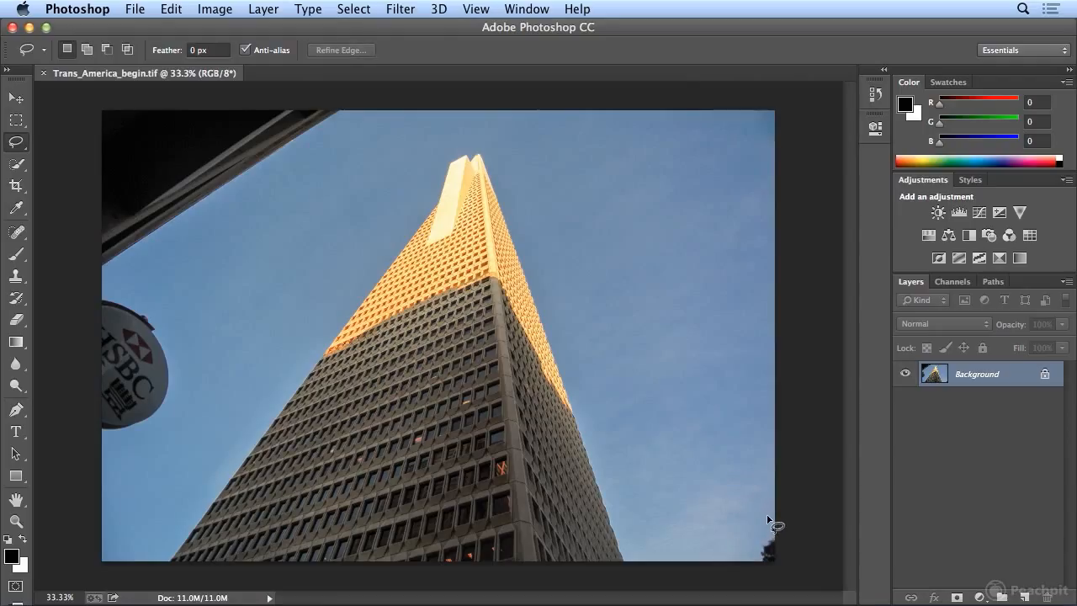
mouse_move(765, 519)
left_mouse_down()
mouse_move(746, 570)
mouse_move(797, 576)
mouse_move(808, 543)
mouse_move(801, 522)
mouse_move(764, 527)
left_mouse_up()
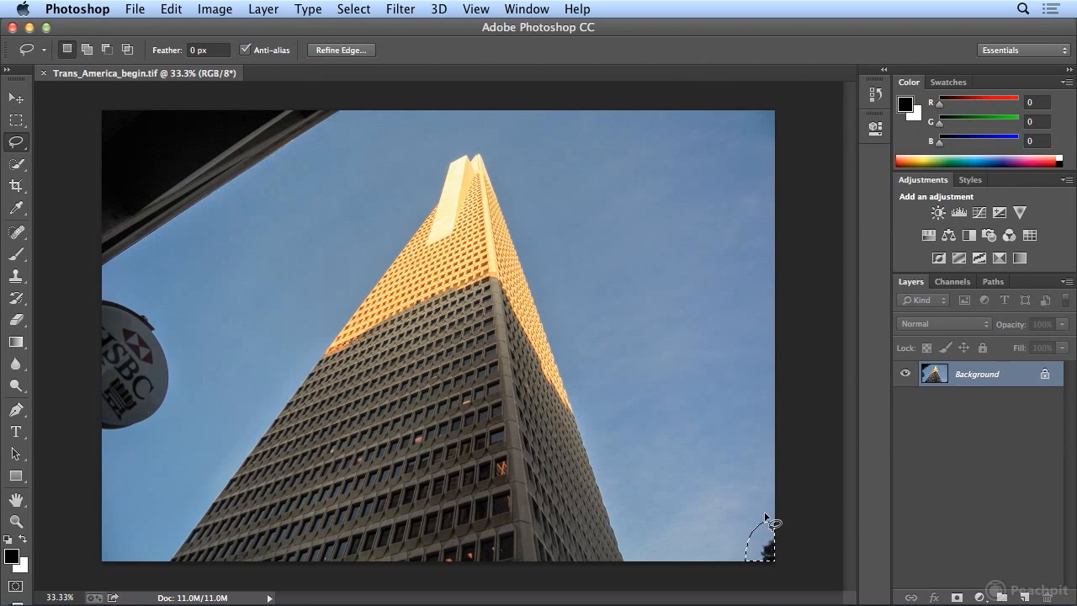
Fill the selected tree area using Content-Aware contents in Normal mode at 100% opacity, and deselect
left_click(175, 8)
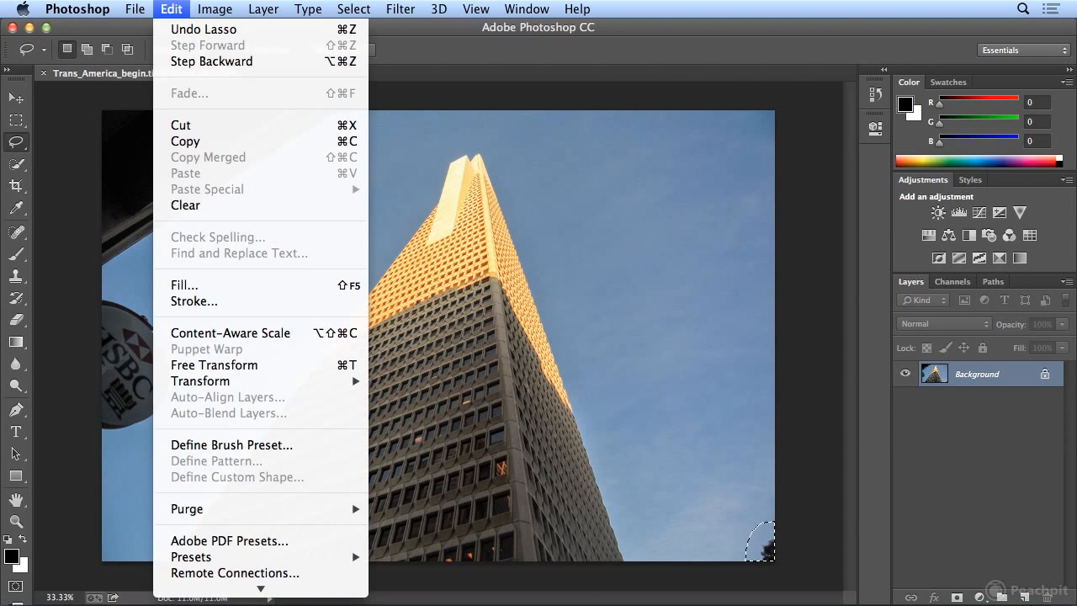
left_click(238, 285)
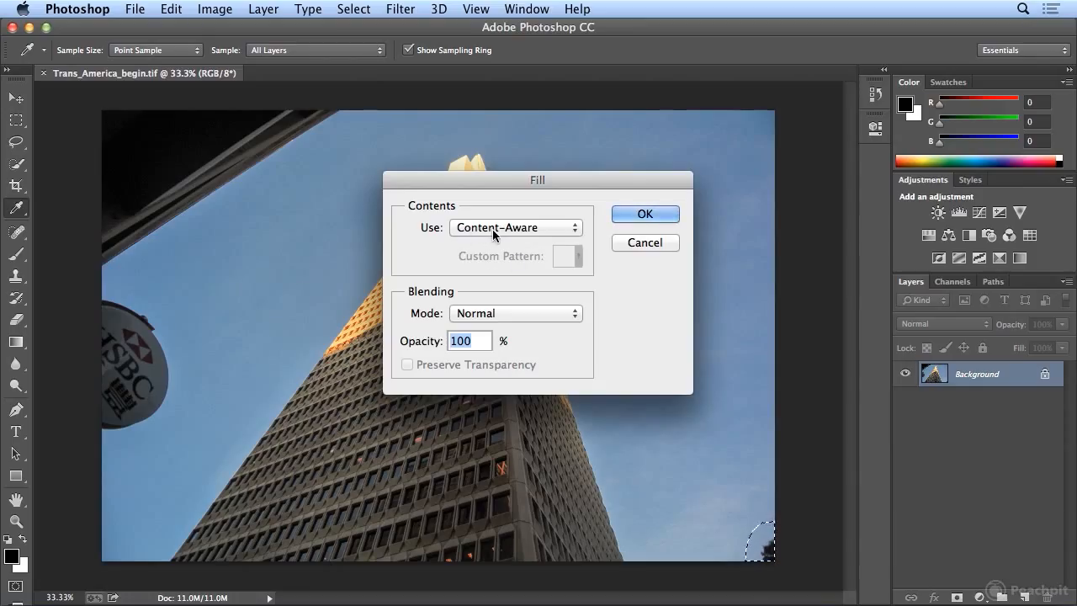
left_click(639, 217)
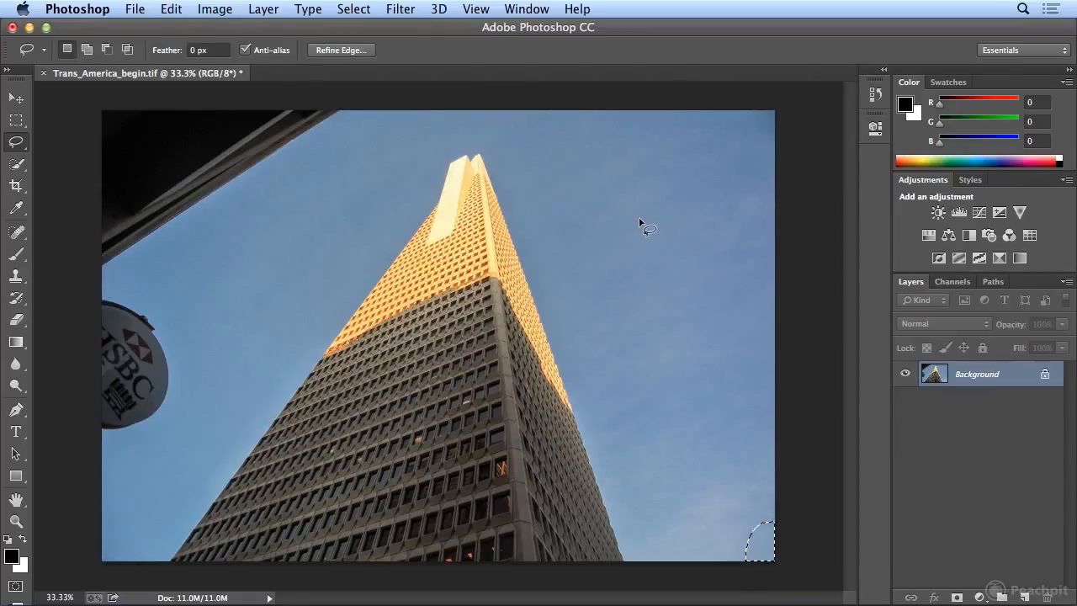
key("super+d")
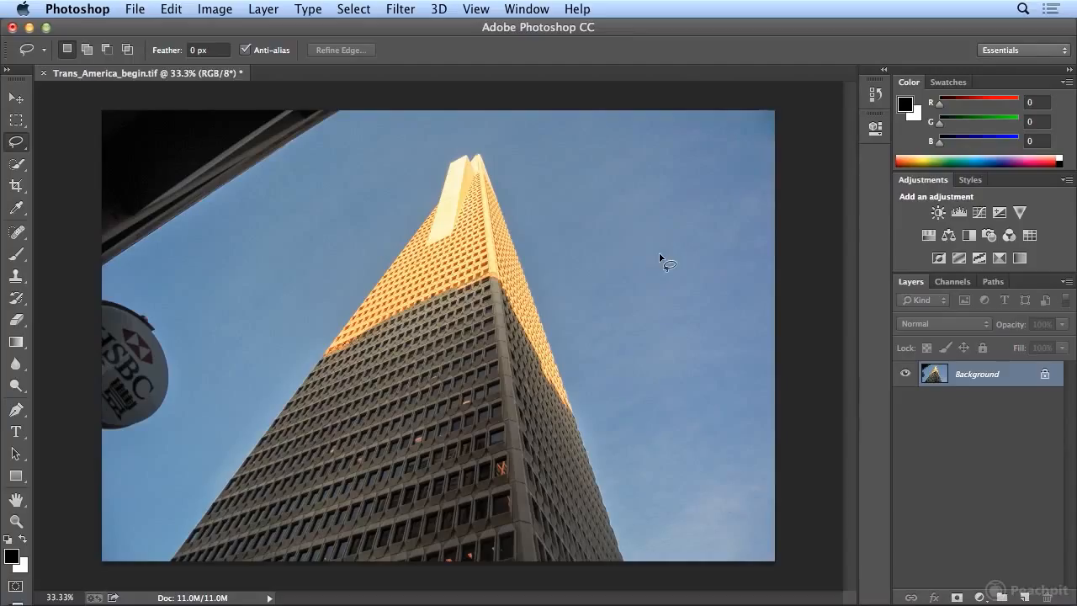
Lasso loosely around the round HSBC sign, replace it with a Content-Aware fill, and deselect
mouse_move(88, 292)
left_mouse_down()
mouse_move(163, 285)
mouse_move(195, 330)
left_mouse_up()
mouse_move(205, 368)
left_mouse_down()
mouse_move(202, 404)
mouse_move(175, 439)
mouse_move(113, 460)
mouse_move(51, 443)
mouse_move(71, 338)
mouse_move(108, 286)
left_mouse_up()
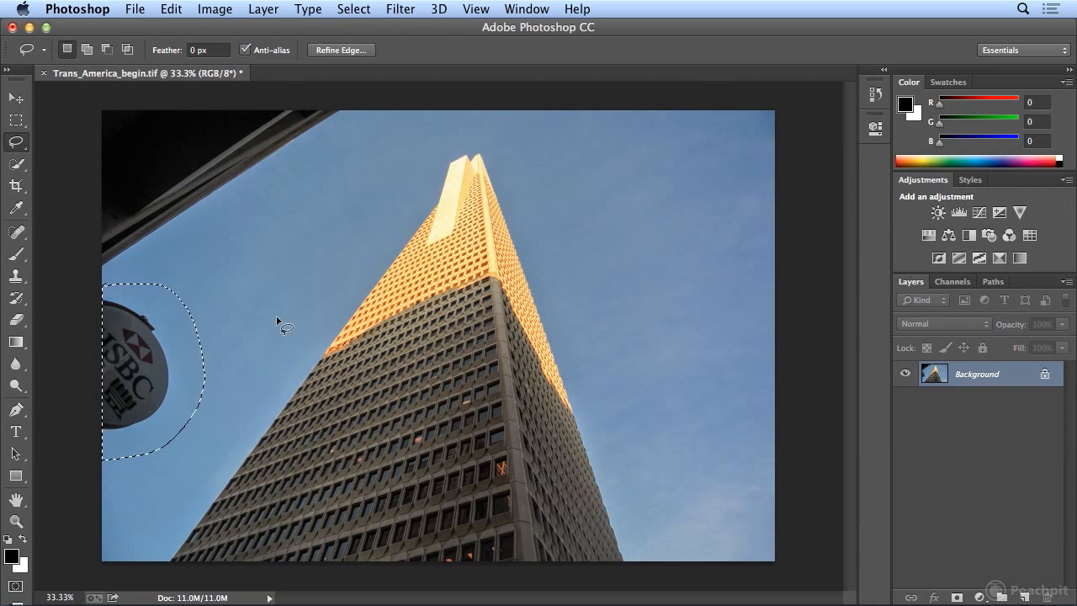
left_click(172, 9)
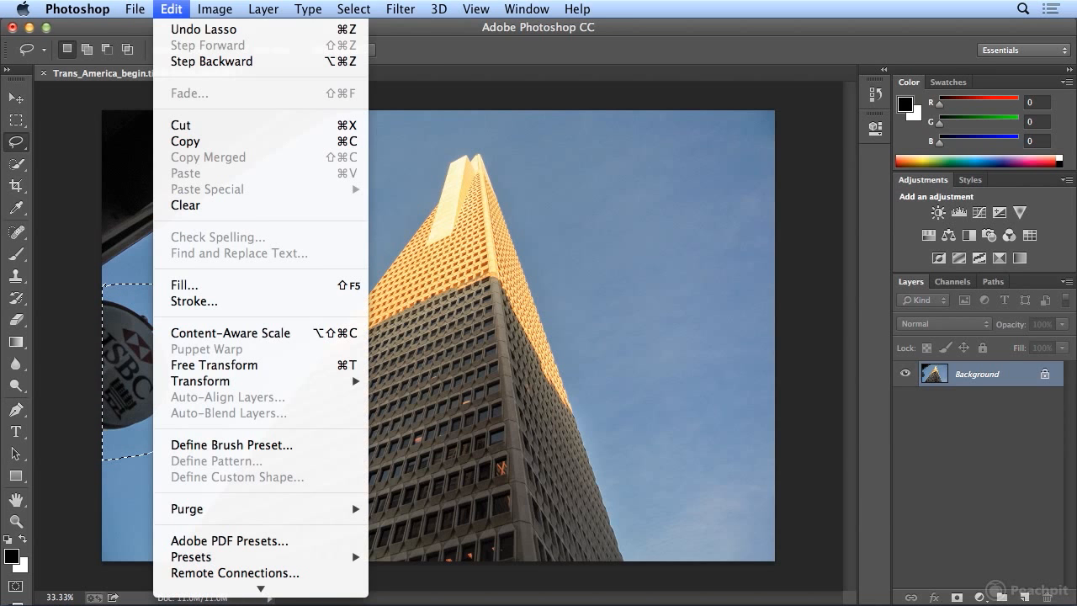
left_click(189, 285)
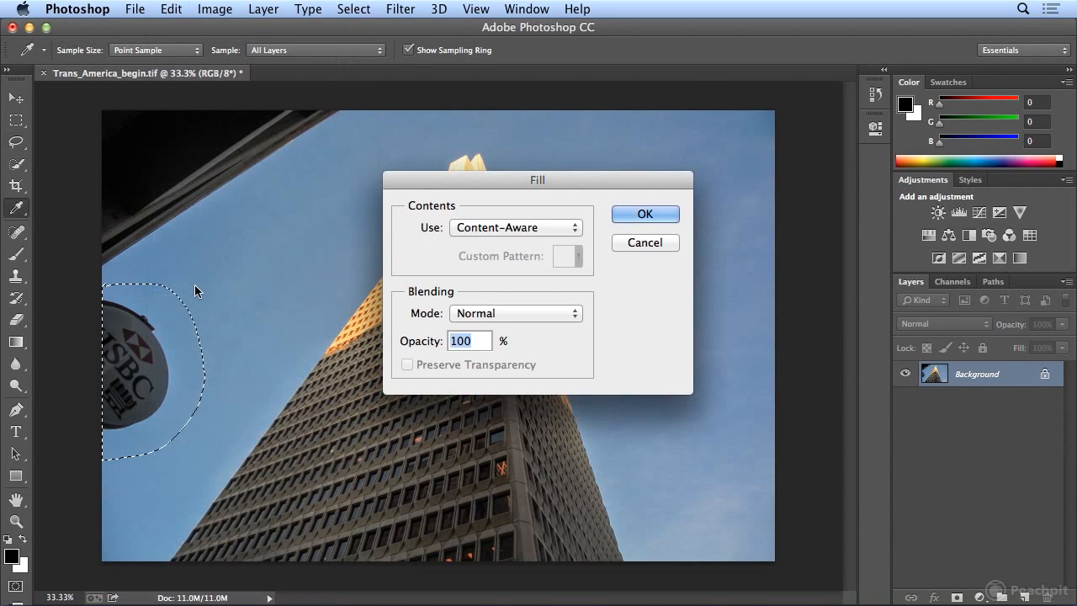
left_click(643, 216)
key("l")
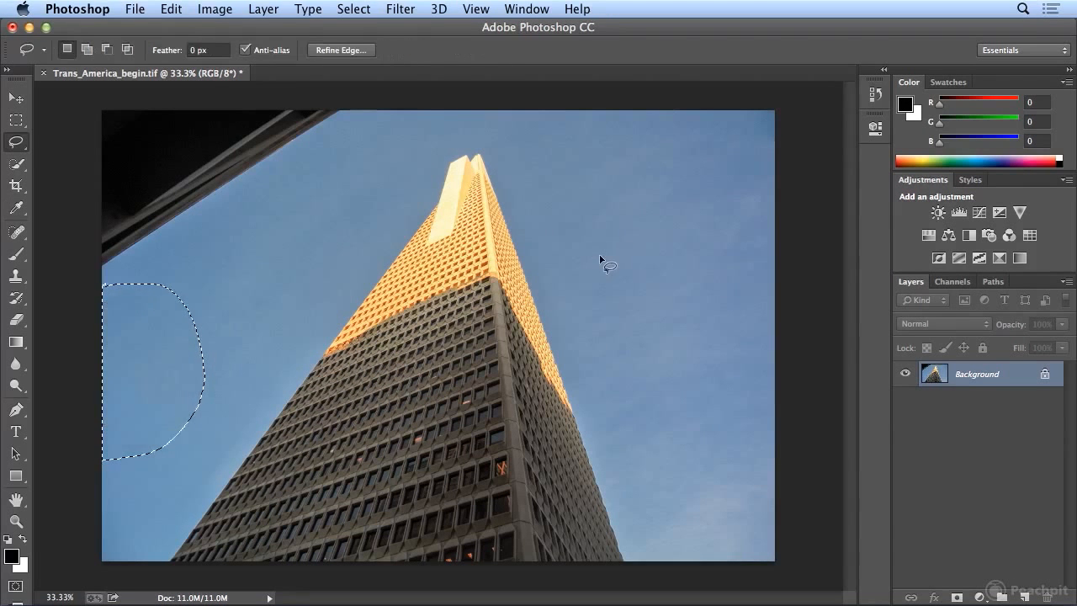
key("ctrl+d")
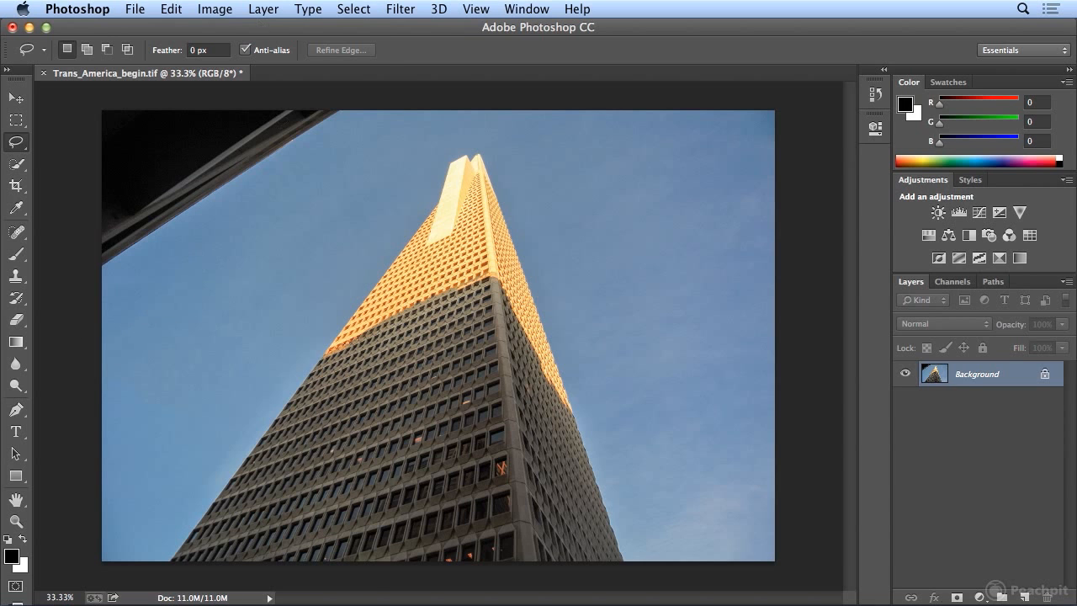
Step back through the deselection and the sign's Content-Aware fill, and clear the lasso selection
left_click(164, 10)
left_click(176, 62)
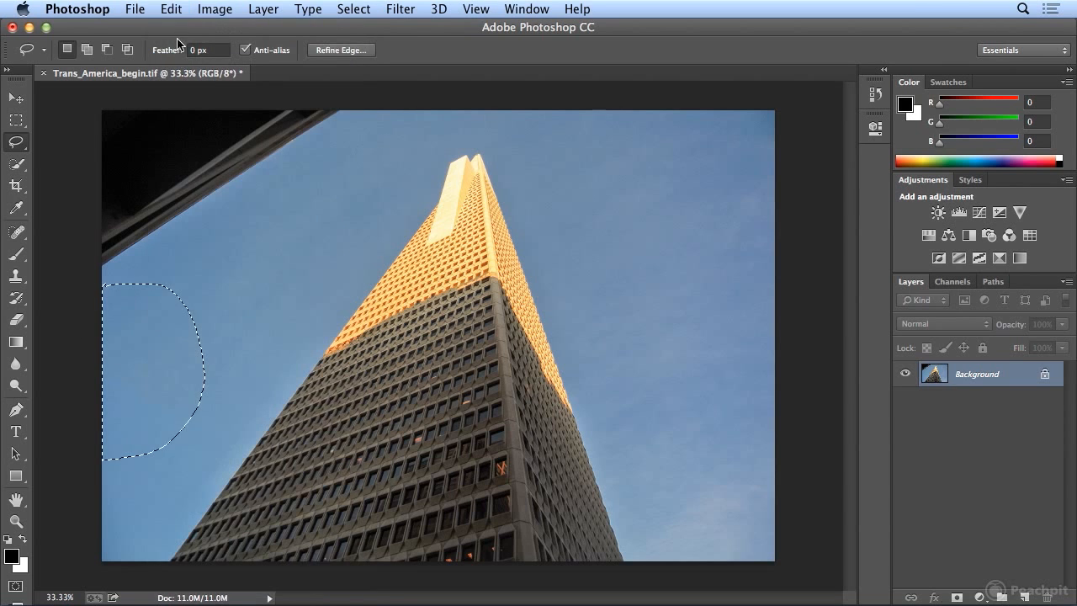
left_click(172, 9)
left_click(183, 61)
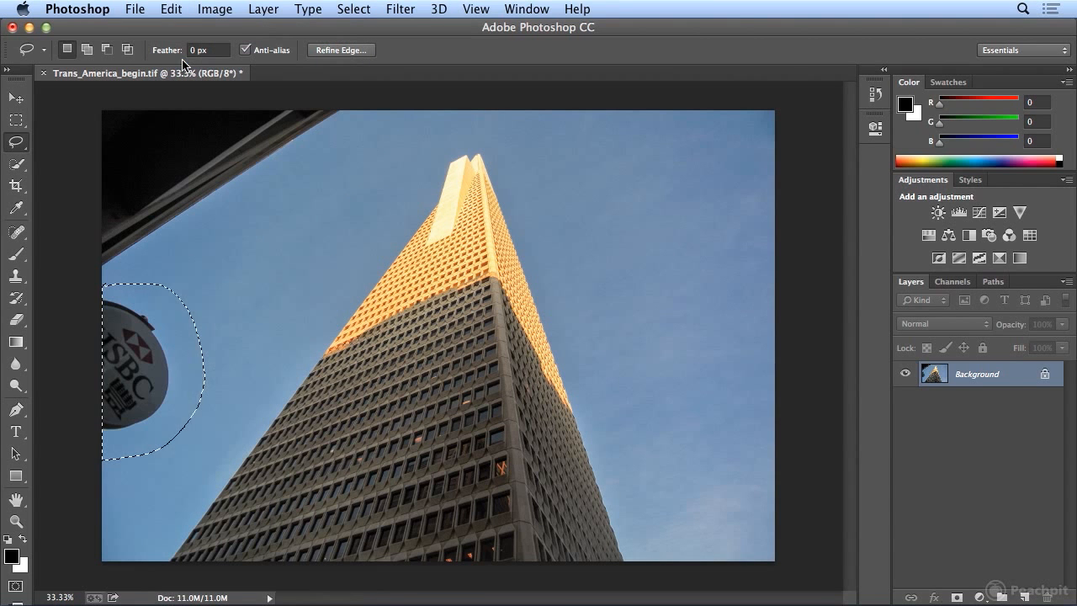
left_click(248, 245)
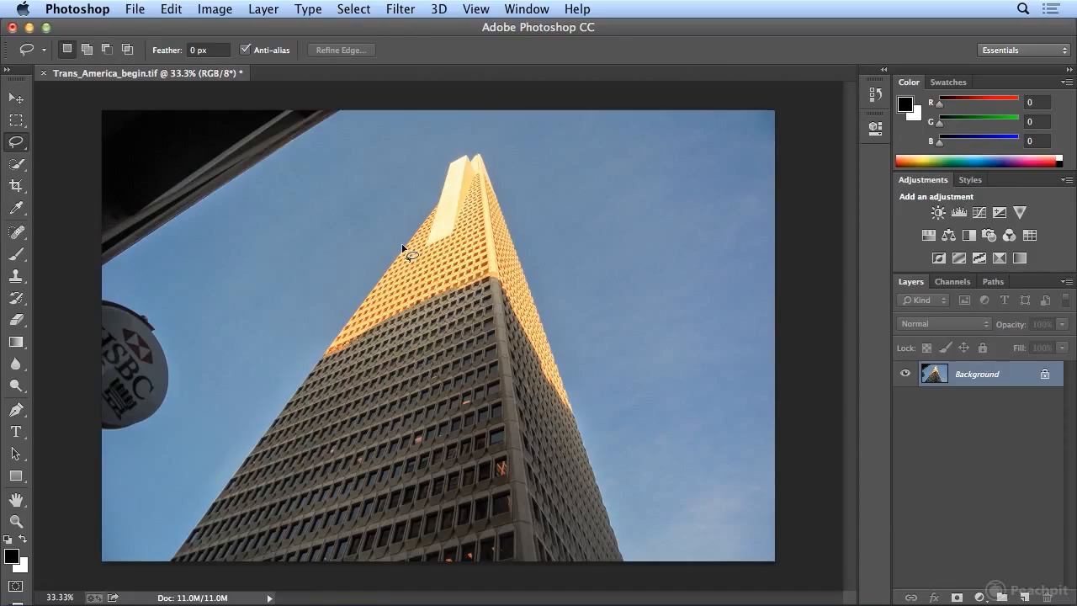
Outline the pyramid-shaped building from its base to its tip with a closed Polygonal Lasso selection
left_click(14, 147)
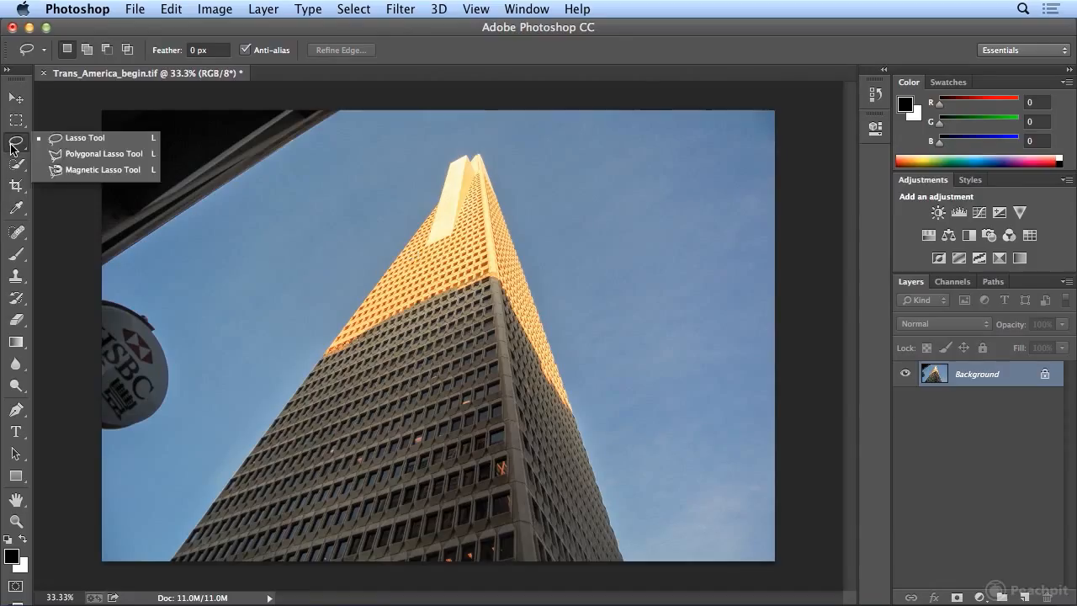
left_click(72, 157)
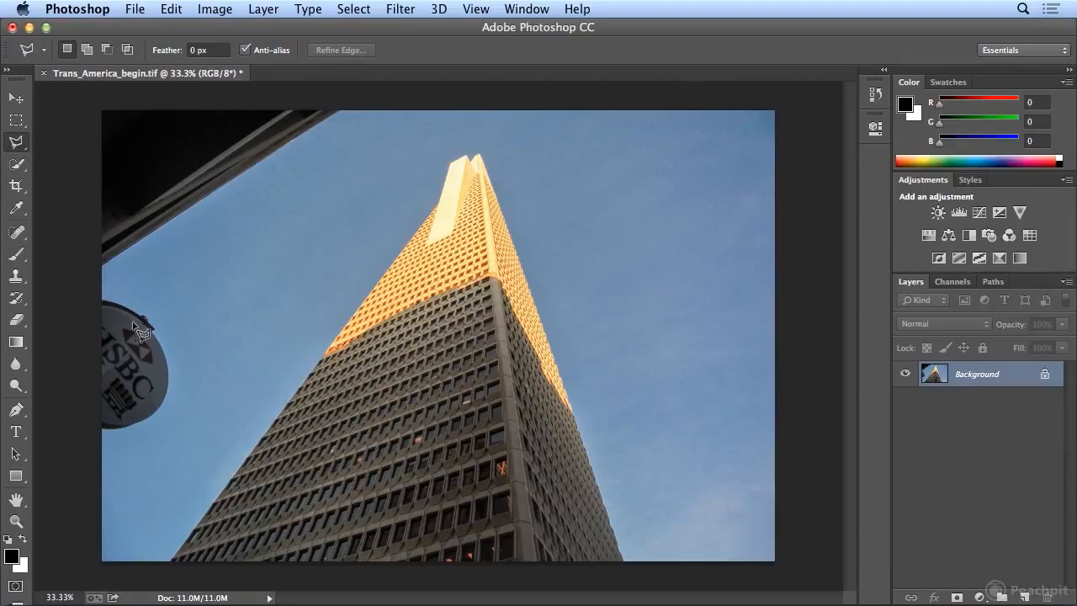
left_click(169, 562)
left_click(486, 168)
key("Escape")
left_click(486, 168)
left_click(622, 560)
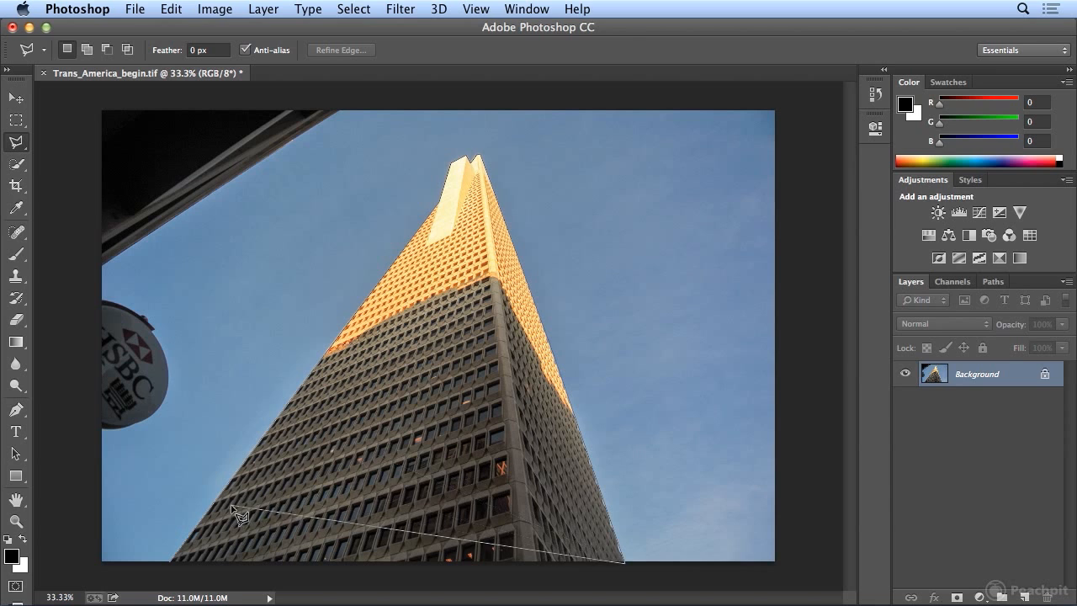
left_click(178, 564)
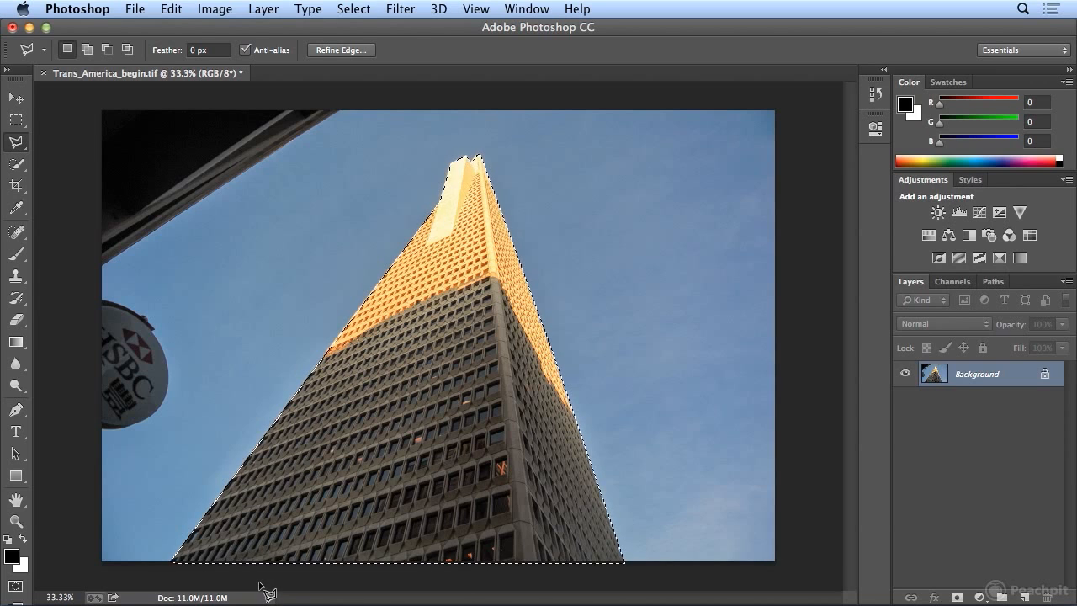
Copy the selected building
left_click(171, 9)
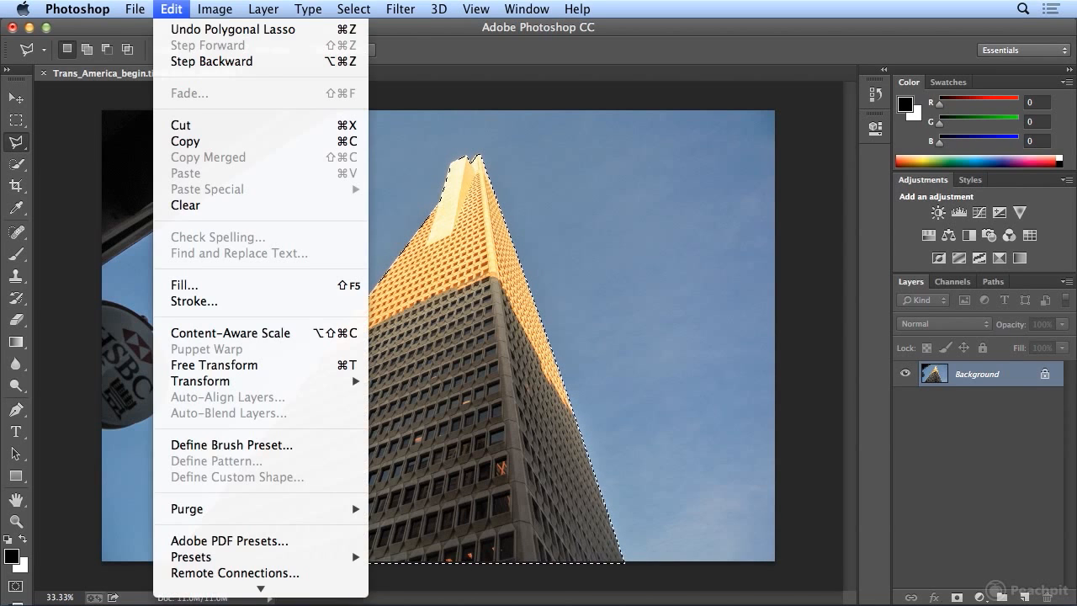
left_click(172, 29)
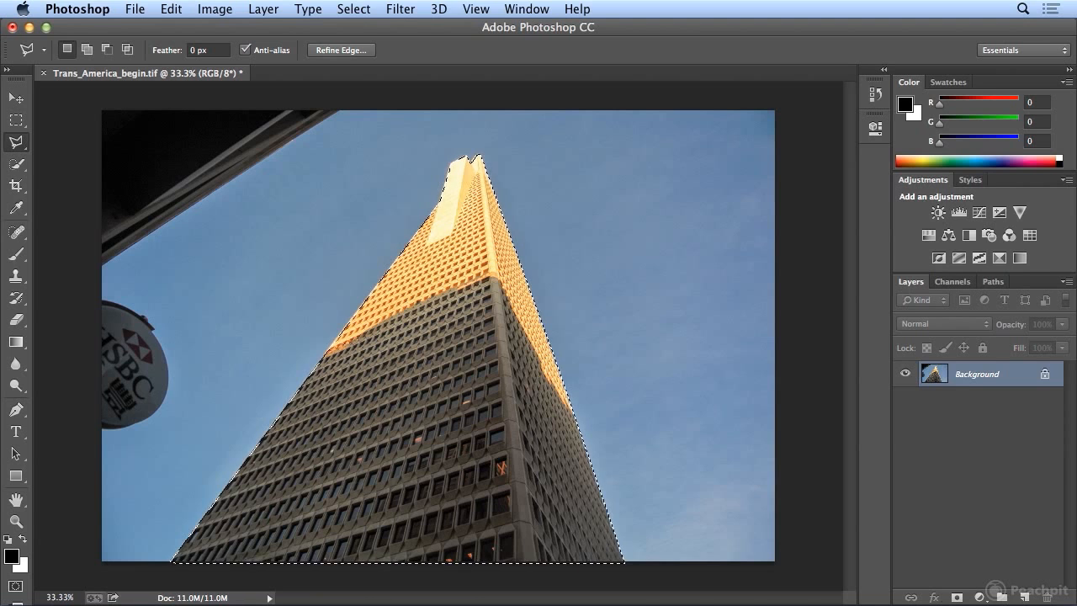
left_click(168, 9)
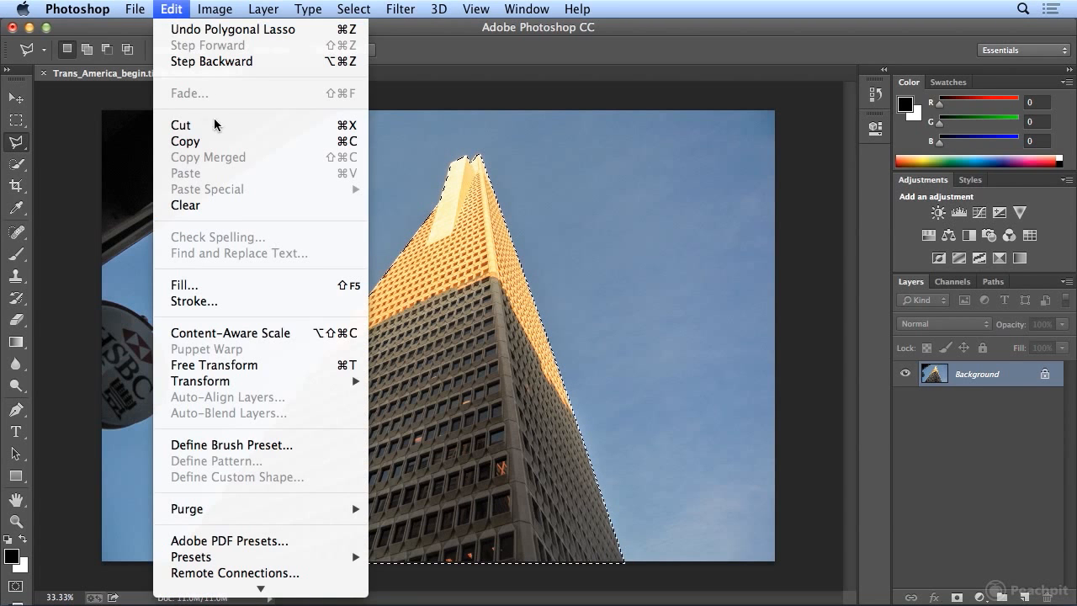
left_click(223, 142)
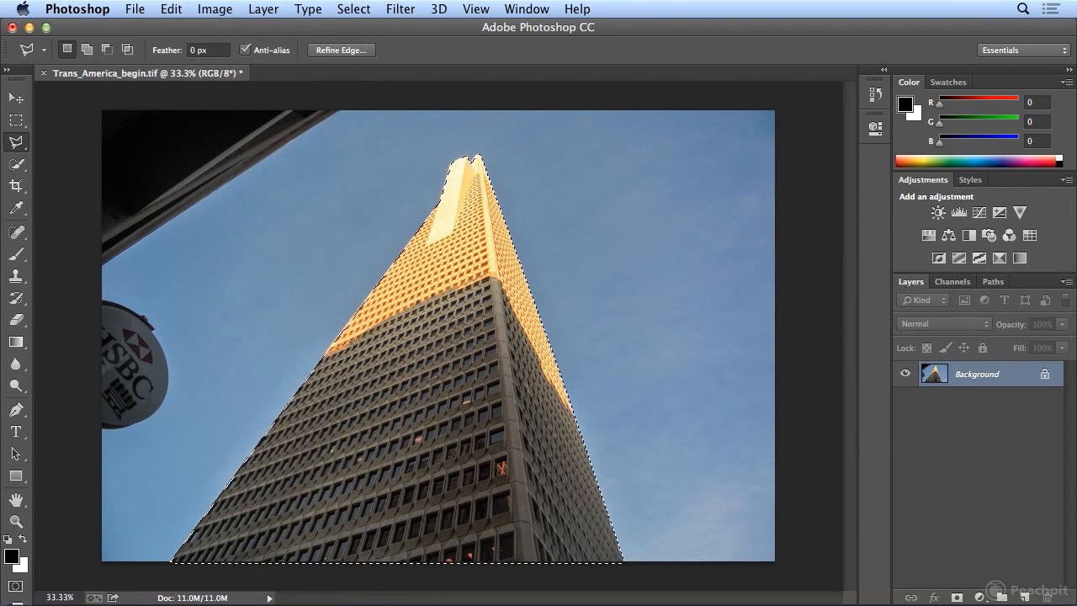
Create a white 1626 × 1451 pixel document at 240 pixels/inch from the Clipboard preset and paste the building into it
left_click(135, 8)
left_click(148, 26)
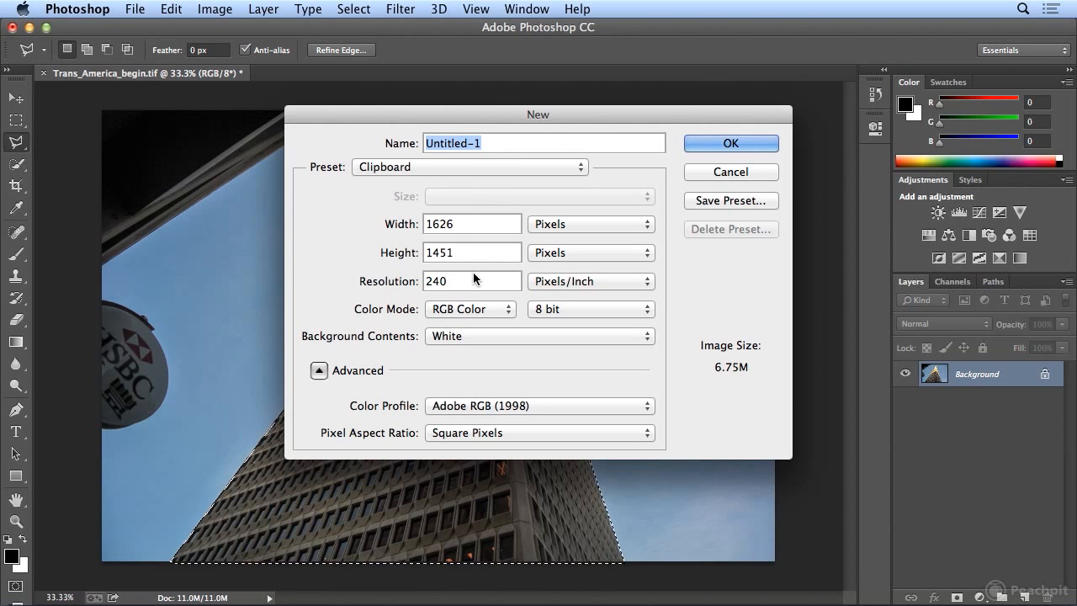
left_click(711, 144)
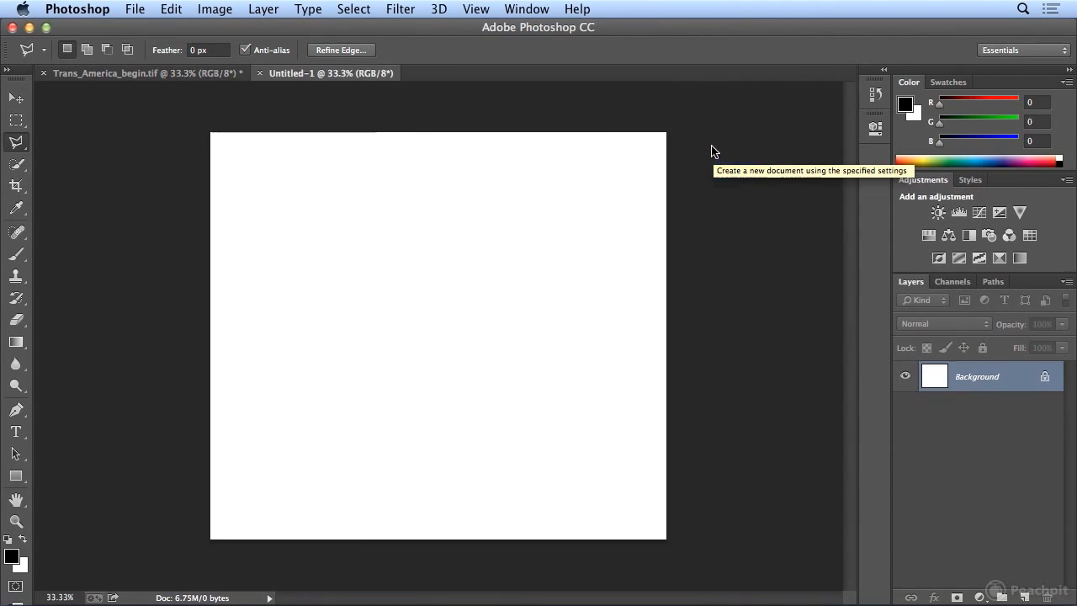
left_click(172, 10)
left_click(204, 174)
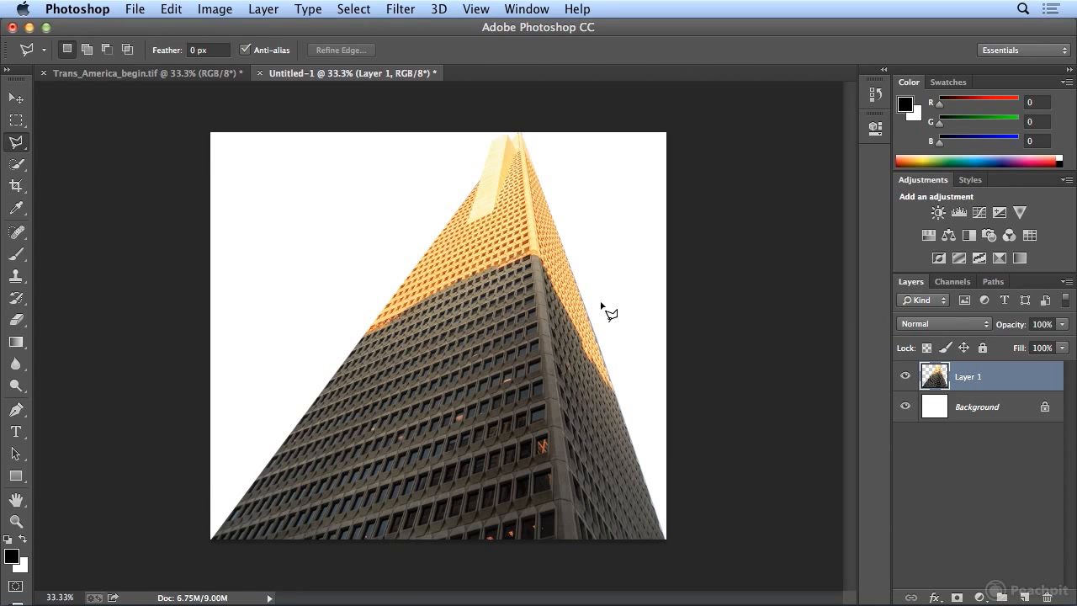
Close the new document with the pasted building without saving it
left_click(907, 407)
left_click(260, 73)
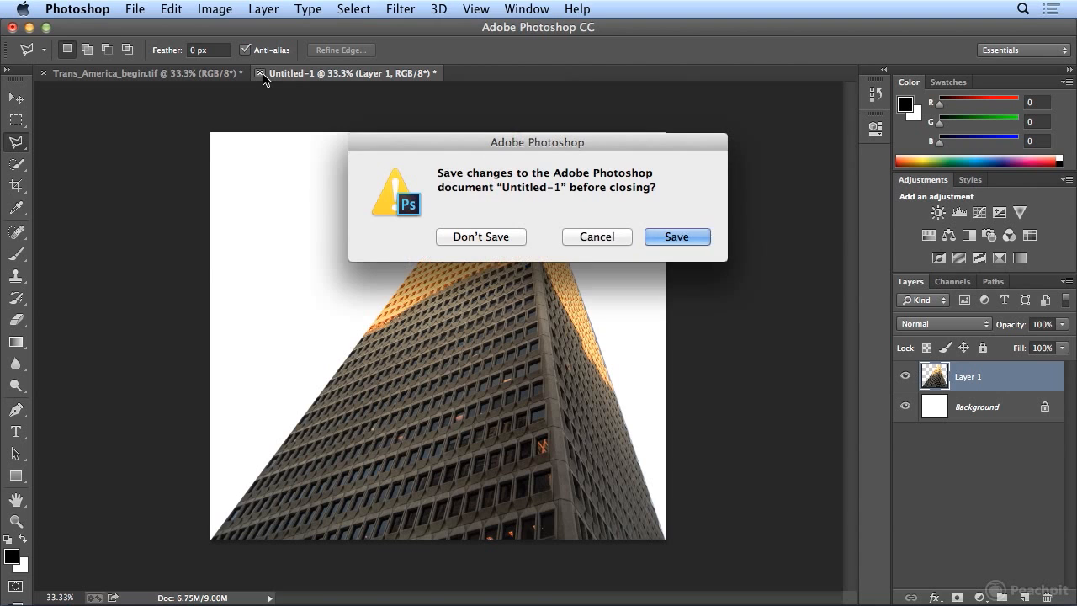
left_click(482, 237)
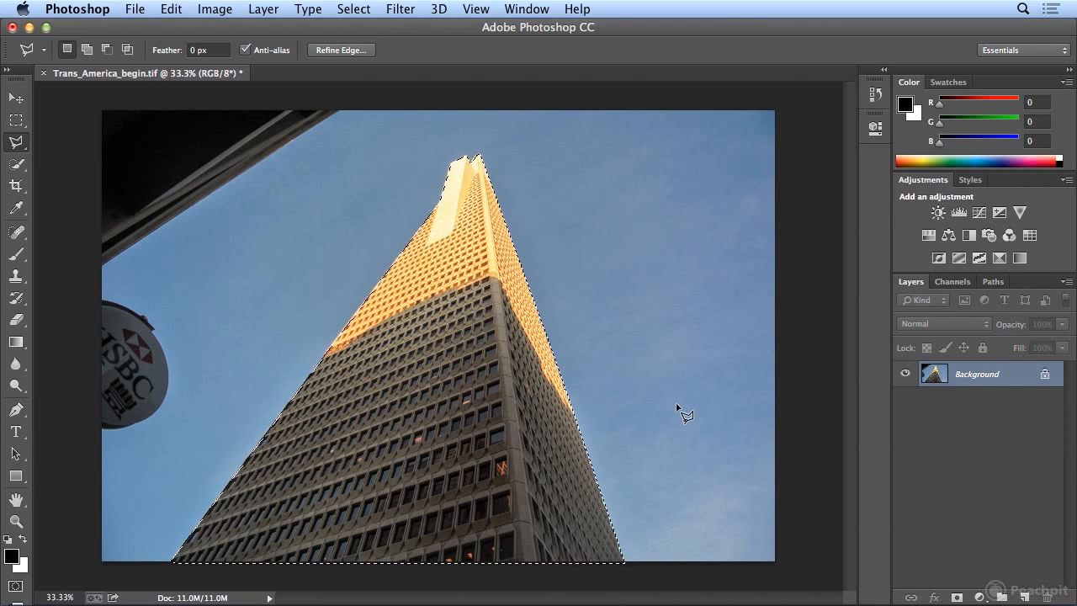
Replace the building selection with a triangular Polygonal Lasso selection in the sky to the building's right, and deselect it
left_click(664, 355)
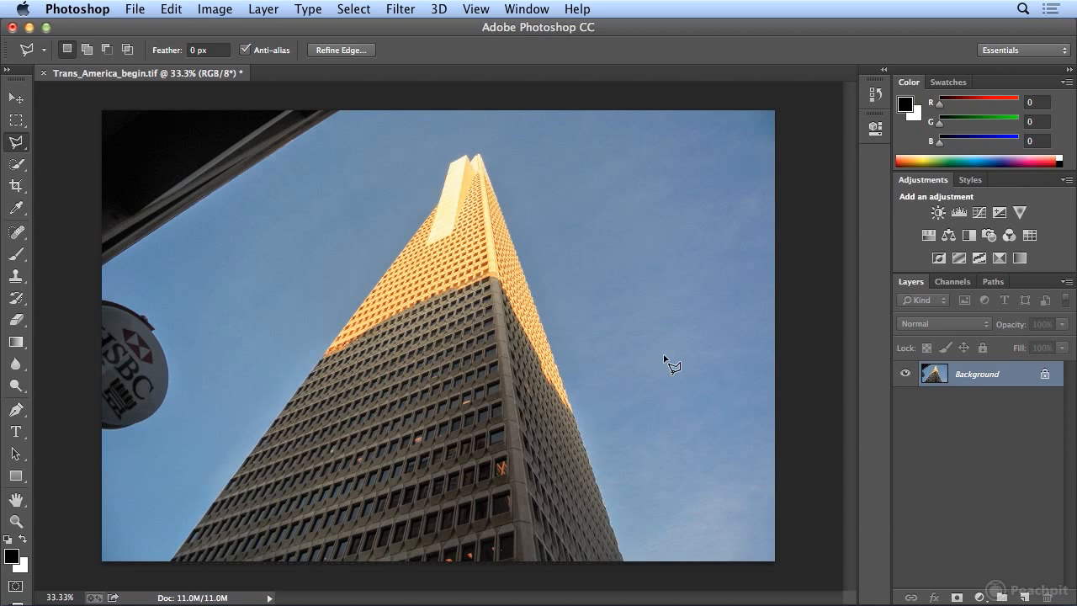
left_click(756, 287)
double_click(758, 412)
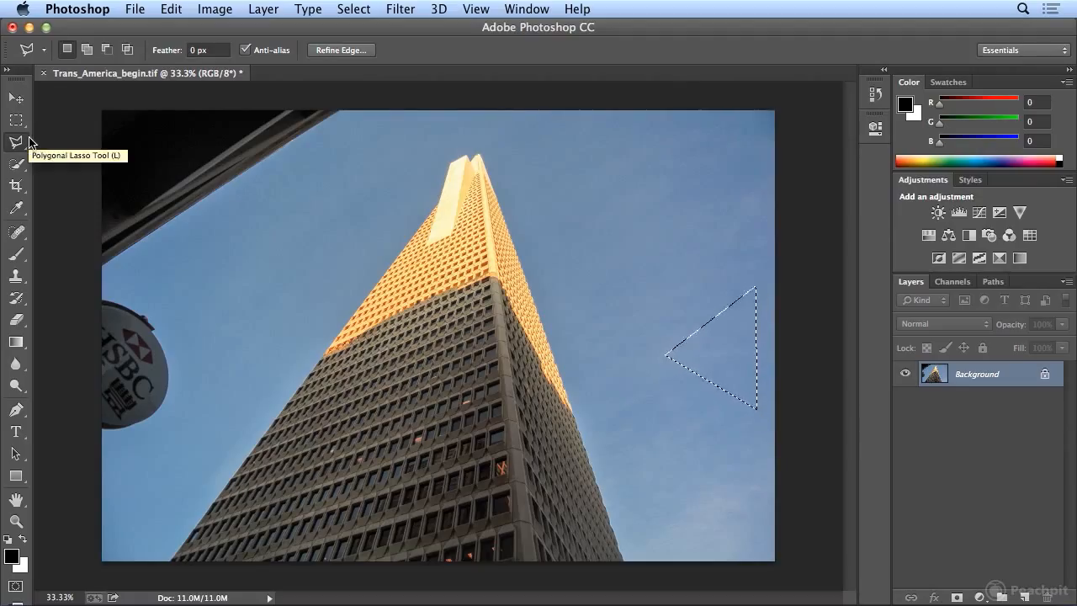
left_click(354, 9)
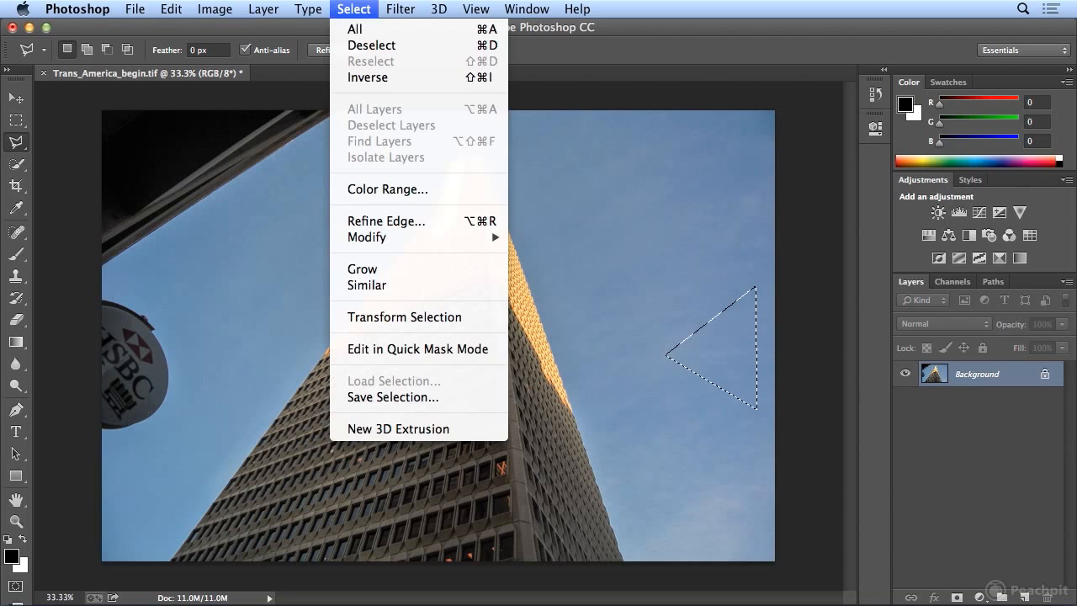
left_click(368, 46)
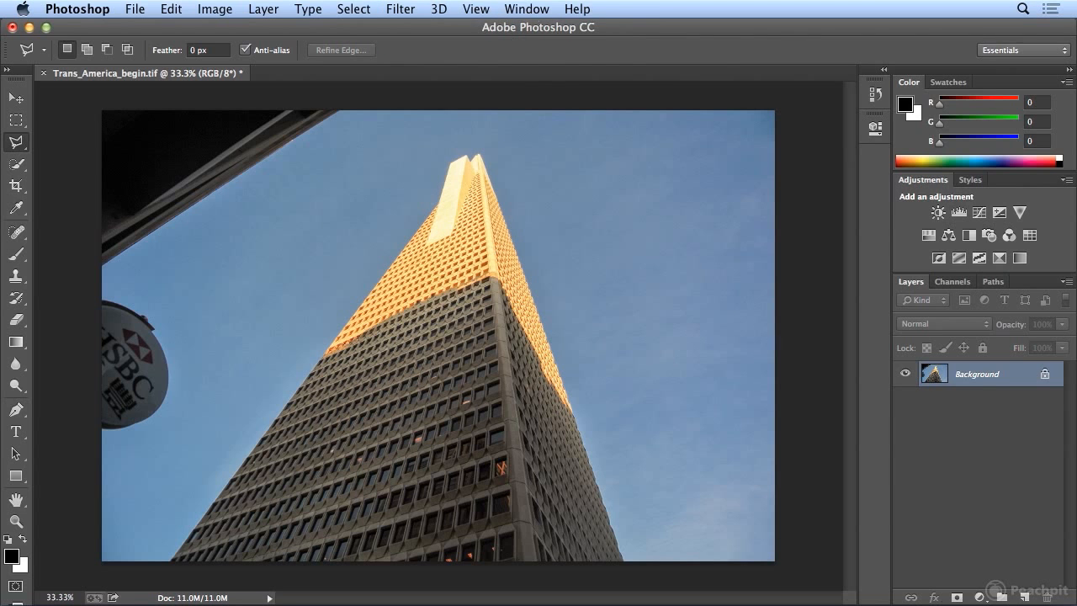
Outline the pale four-sided panel at the tower's top with the Polygonal Lasso and deselect it
left_click(477, 8)
left_click(522, 141)
left_click(476, 8)
left_click(511, 143)
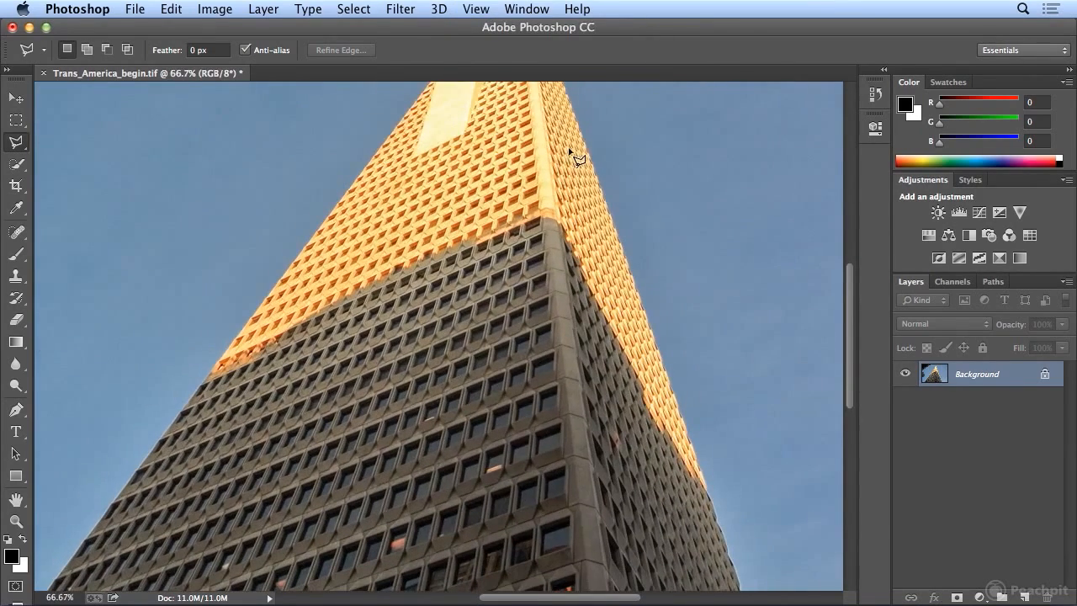
scroll(572, 149, "up", 6)
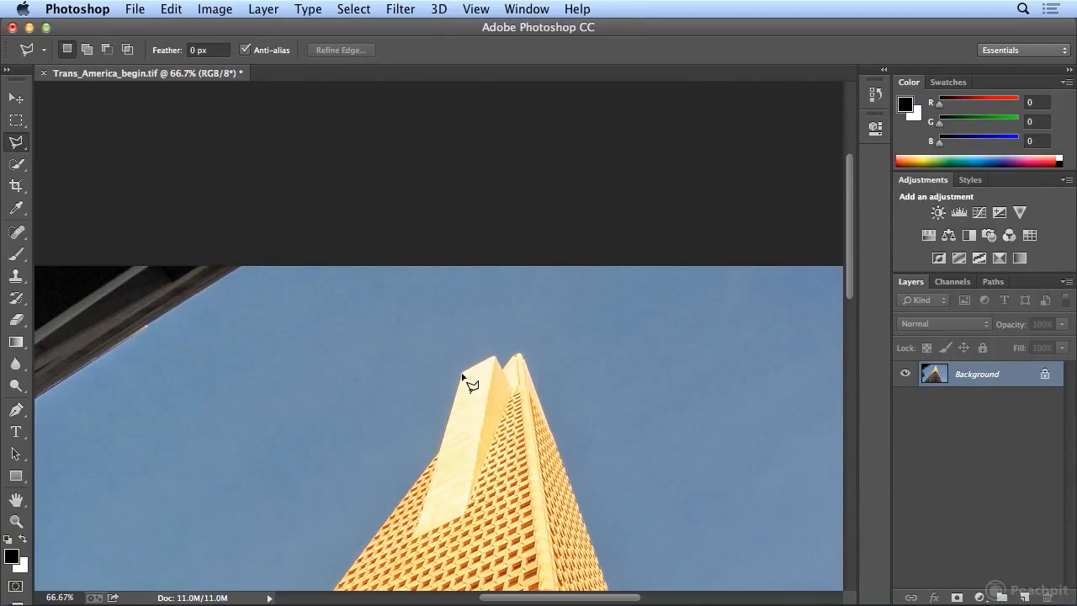
left_click(463, 375)
left_click(494, 357)
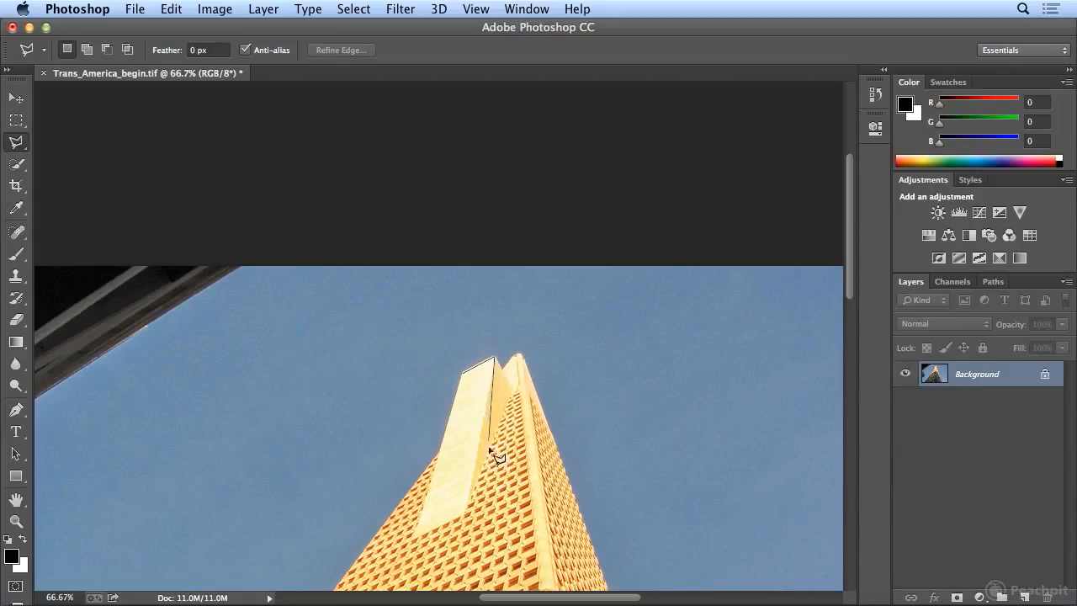
left_click(465, 516)
left_click(413, 539)
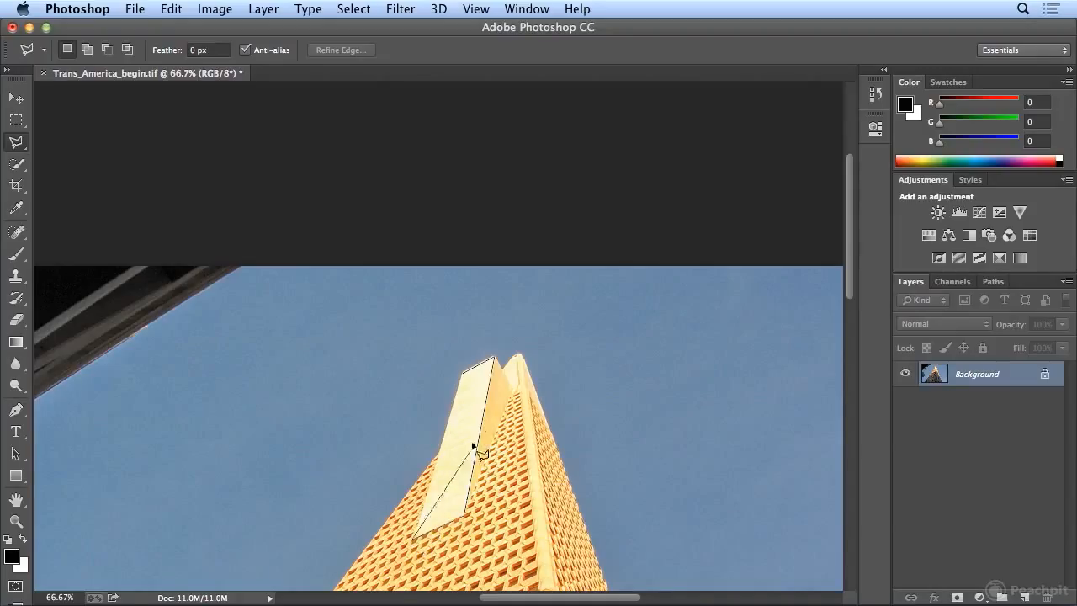
left_click(464, 375)
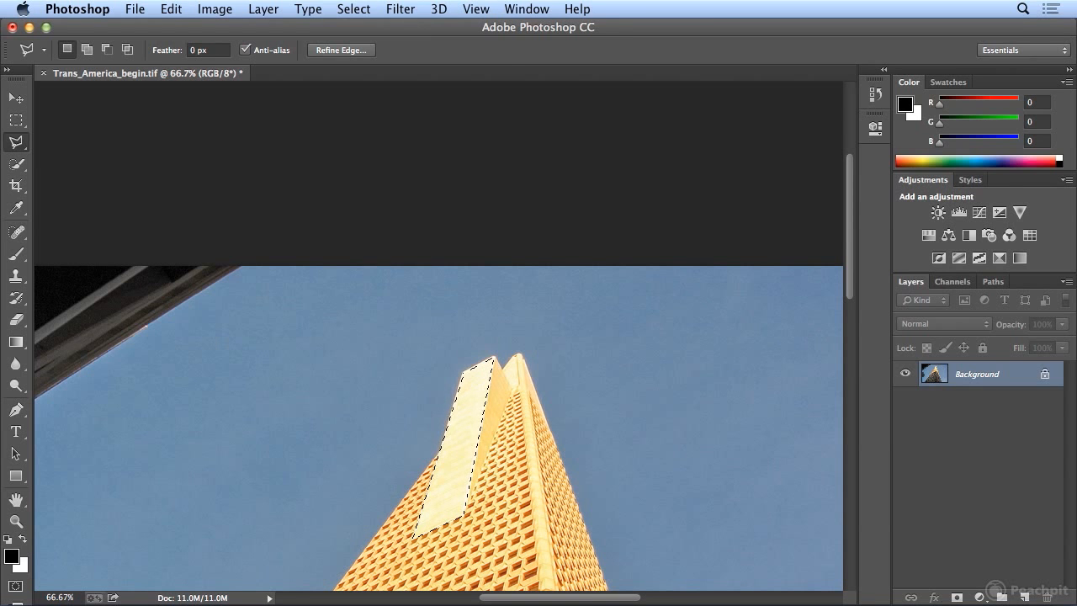
left_click(354, 8)
left_click(360, 44)
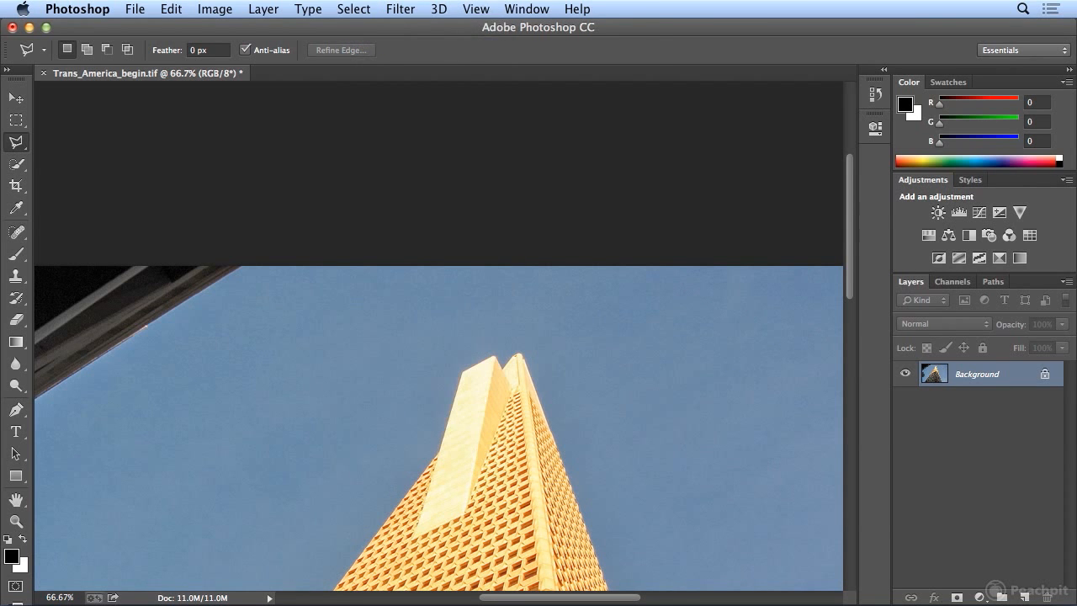
Draw a wavy freehand Lasso selection in the sky to the building's left, and deselect it
left_click(477, 9)
left_click(534, 175)
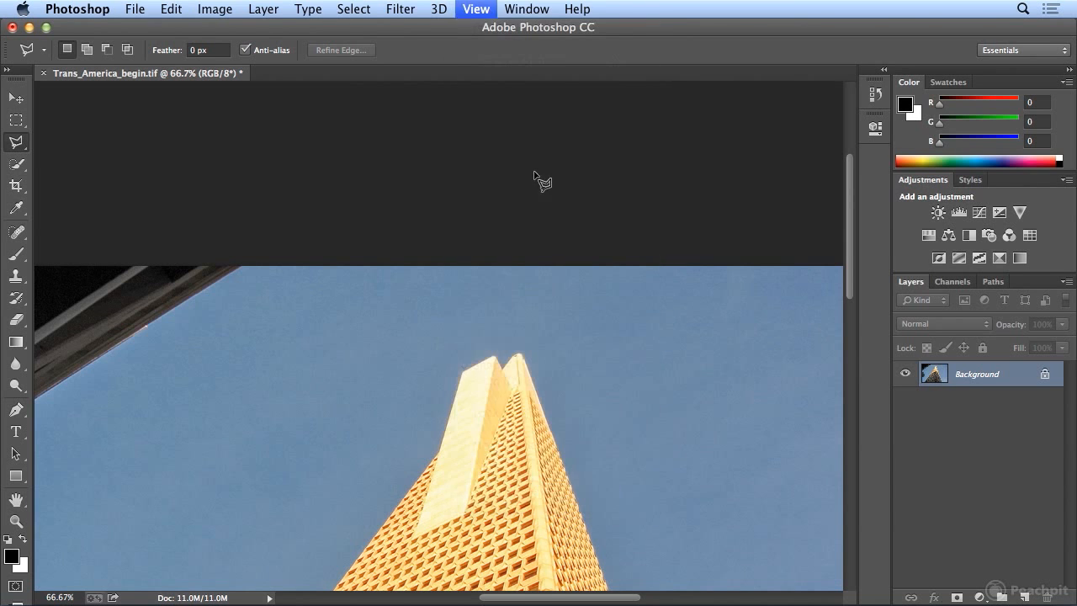
left_click(16, 142)
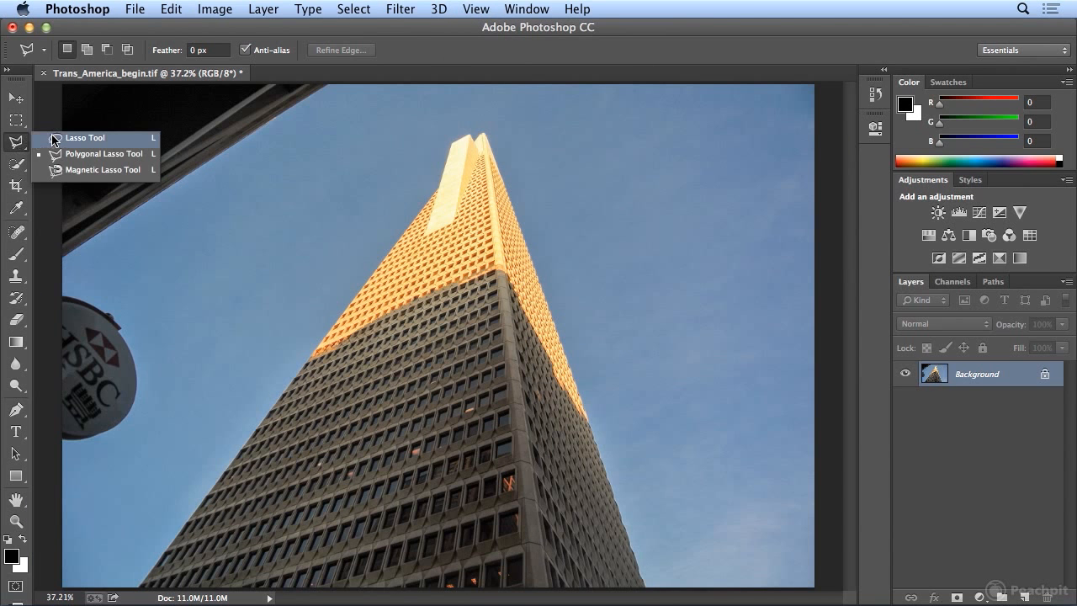
left_click(54, 140)
mouse_move(196, 227)
left_mouse_down()
mouse_move(218, 210)
mouse_move(281, 211)
mouse_move(375, 176)
mouse_move(386, 220)
mouse_move(410, 227)
mouse_move(326, 289)
mouse_move(229, 299)
left_mouse_up()
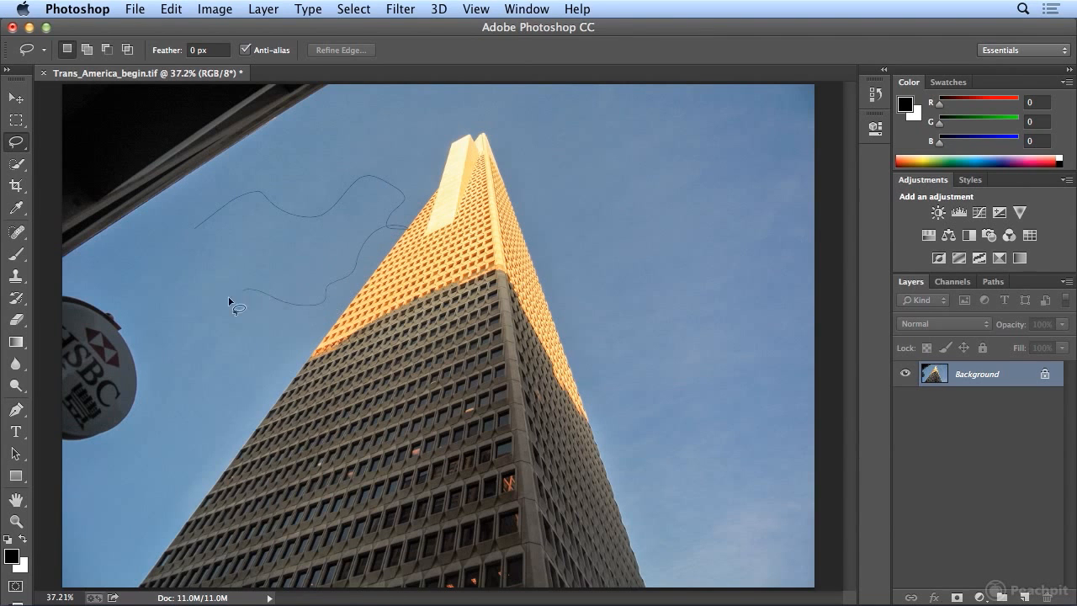
left_click_drag(209, 253, 199, 230)
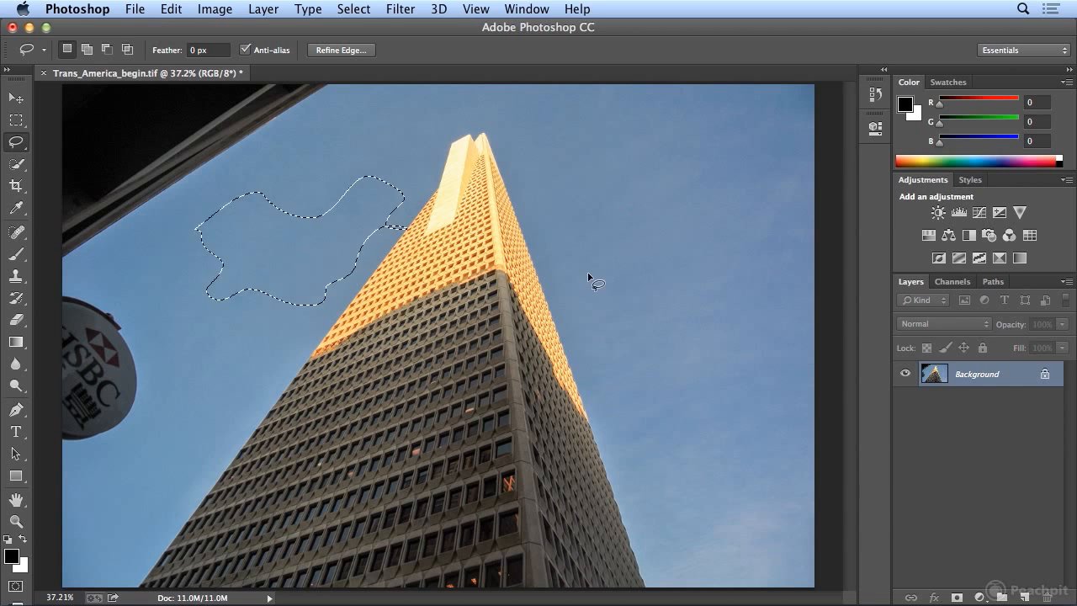
left_click(354, 9)
left_click(361, 44)
Draw a closed freehand Lasso selection in the sky to the building's right and deselect it
mouse_move(624, 167)
left_mouse_down()
mouse_move(652, 138)
mouse_move(715, 157)
mouse_move(747, 154)
left_mouse_up()
mouse_move(688, 253)
left_mouse_down()
mouse_move(664, 196)
mouse_move(624, 171)
left_mouse_up()
left_click(639, 277)
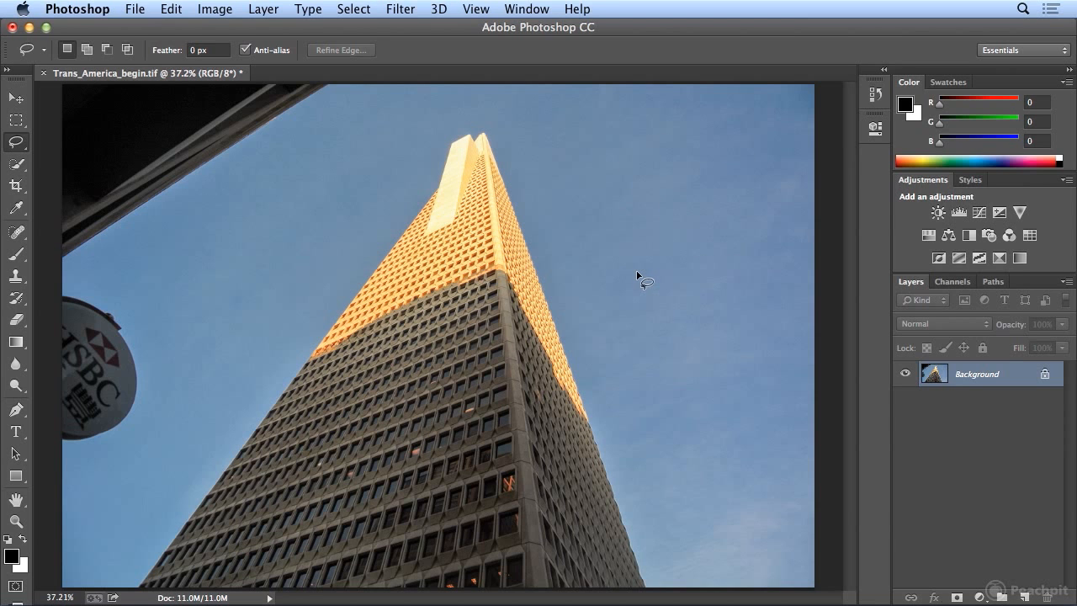